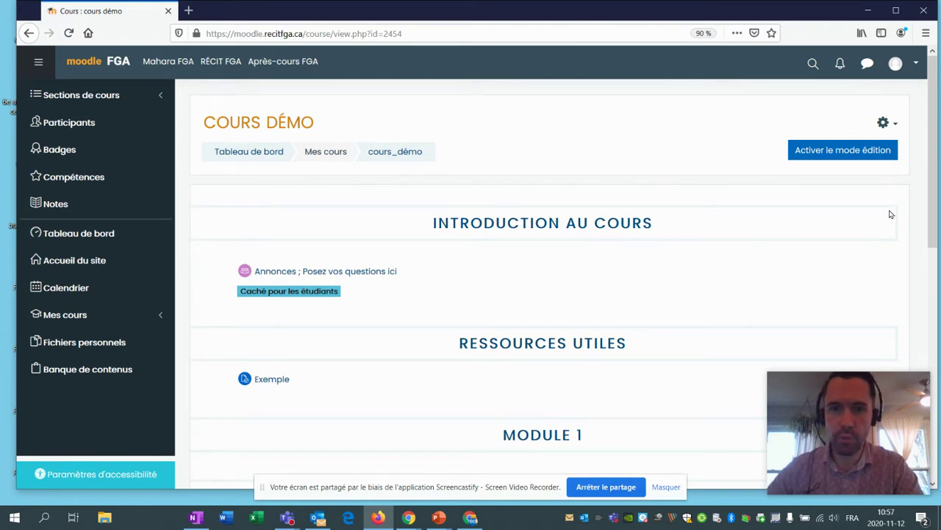
# Turn on editing mode for the demo course
pyautogui.click(867, 151)
pyautogui.scroll(-2, 657, 242)
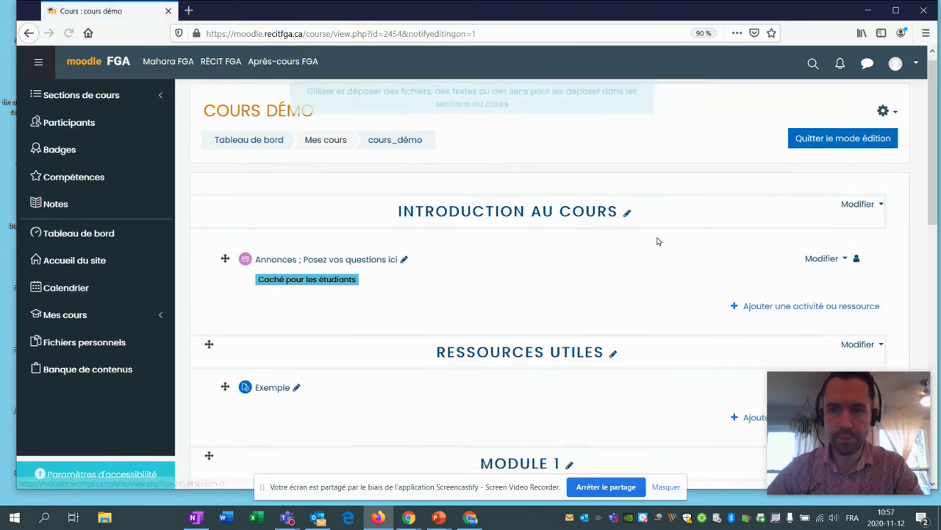
pyautogui.scroll(-2, 817, 193)
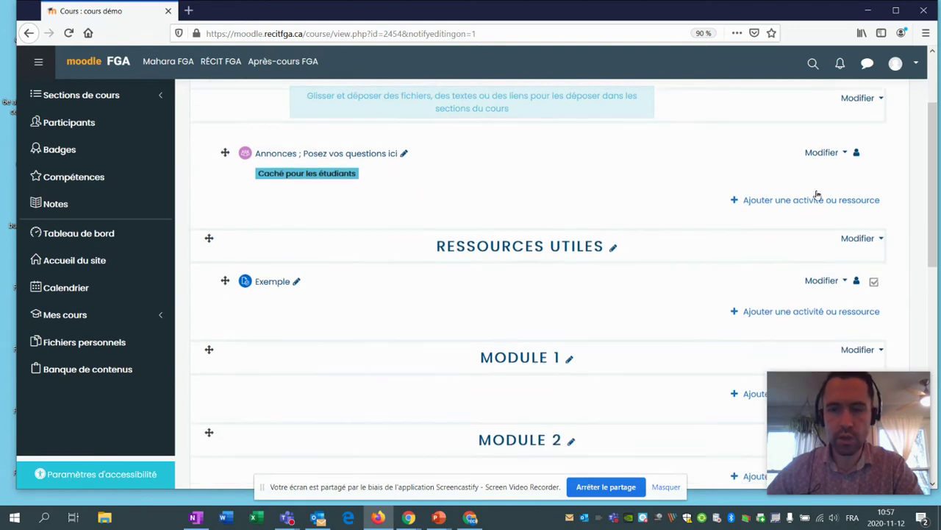
pyautogui.scroll(2, 561, 336)
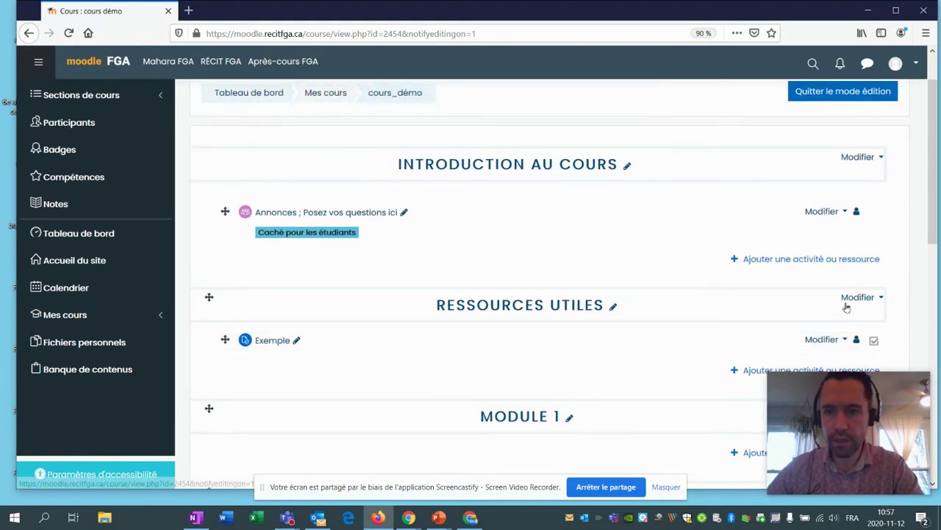
# Examine the edit options of the Ressources utiles and Introduction au cours sections and look over the course's module sections
pyautogui.click(853, 298)
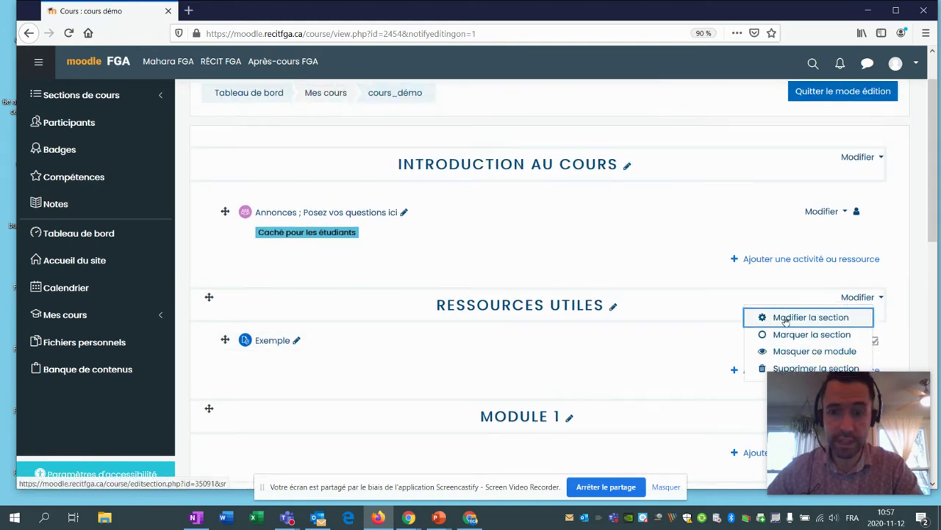
pyautogui.press('Escape')
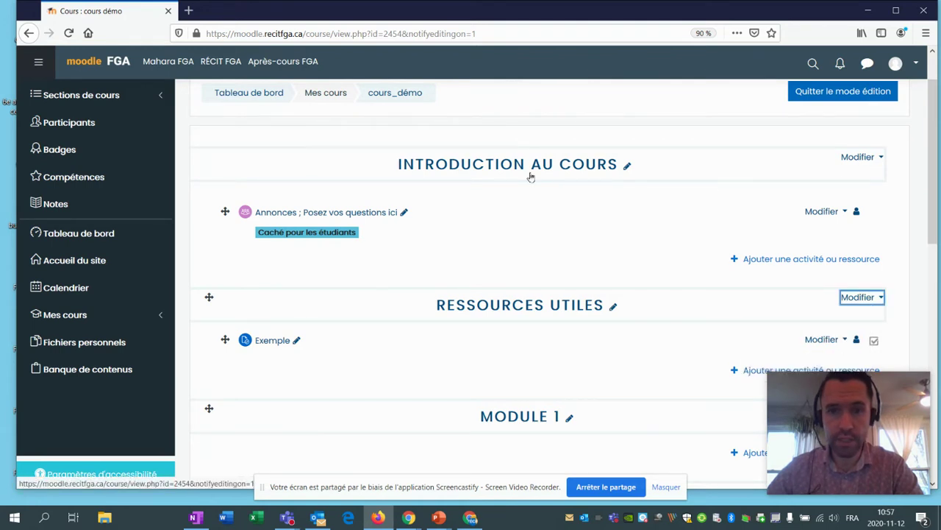
pyautogui.click(882, 160)
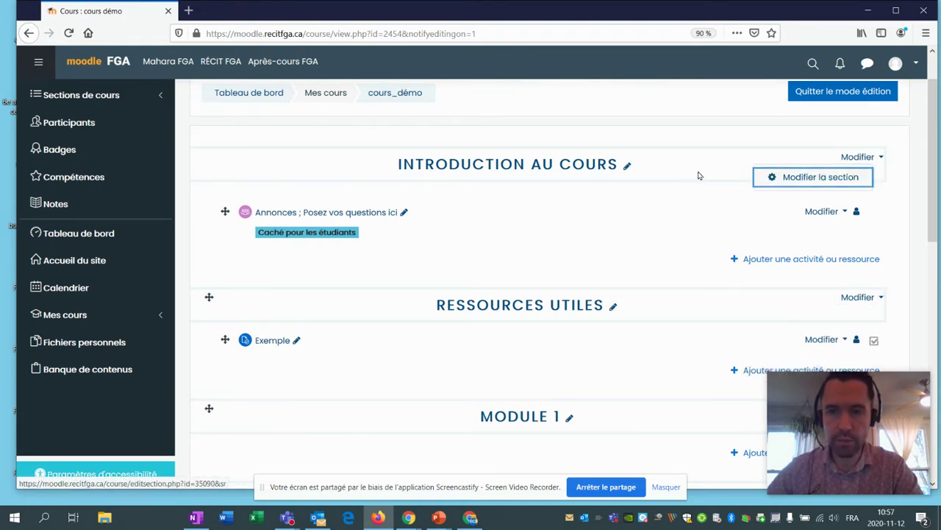
pyautogui.press('Escape')
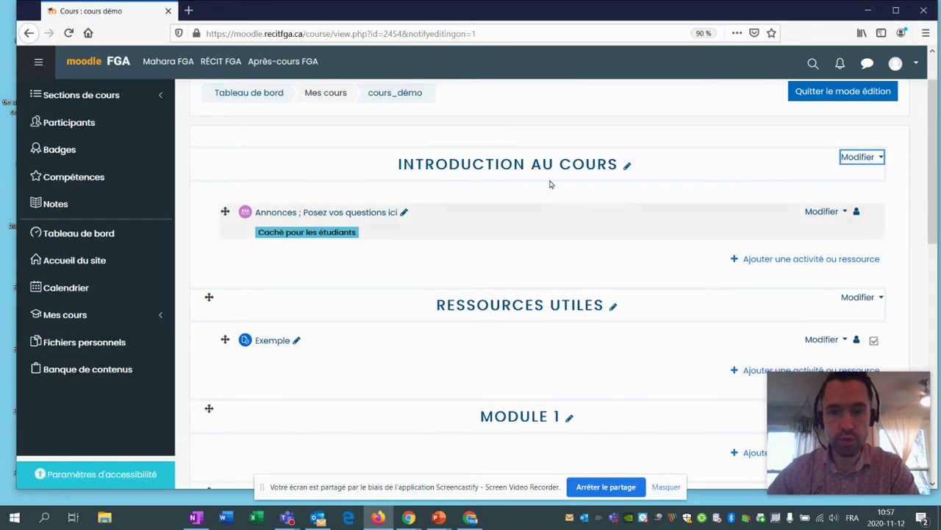
pyautogui.scroll(-2, 302, 208)
pyautogui.scroll(-3, 525, 282)
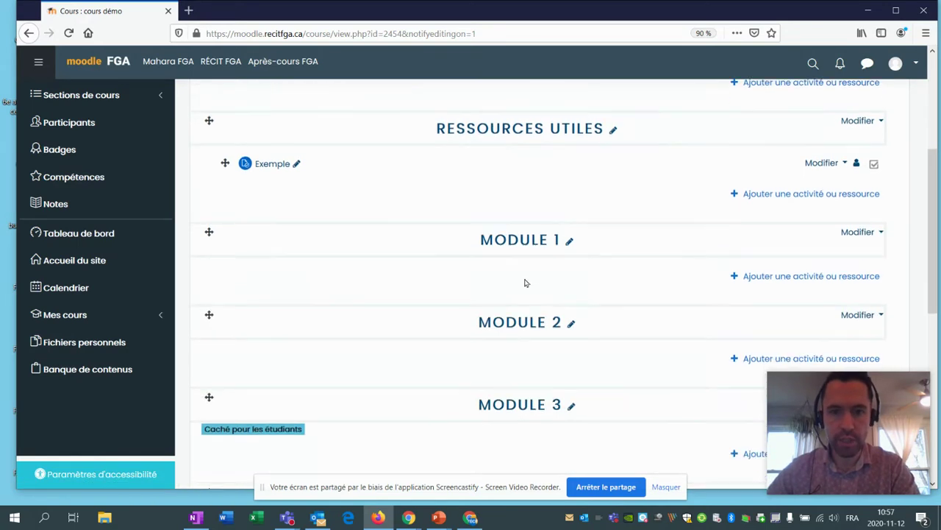
pyautogui.scroll(-2, 606, 281)
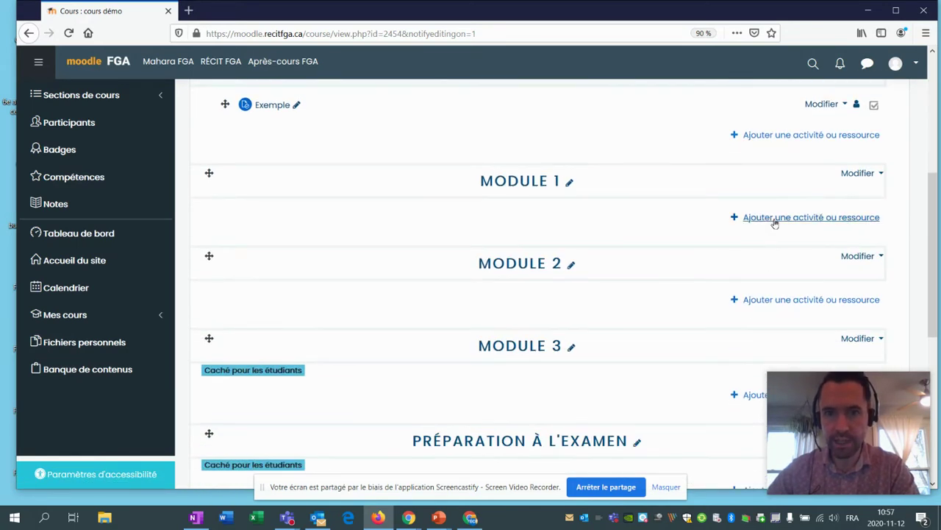
pyautogui.scroll(1, 777, 202)
pyautogui.scroll(1, 778, 195)
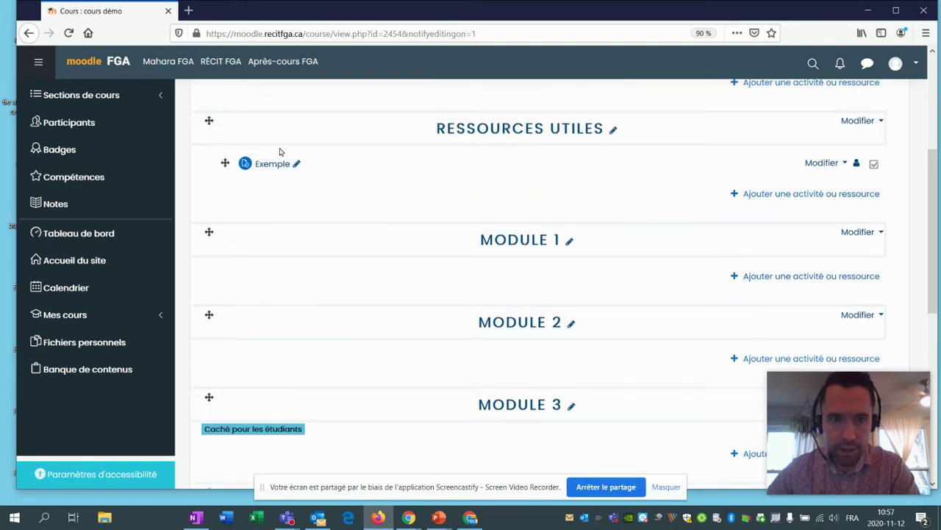
pyautogui.scroll(5, 372, 235)
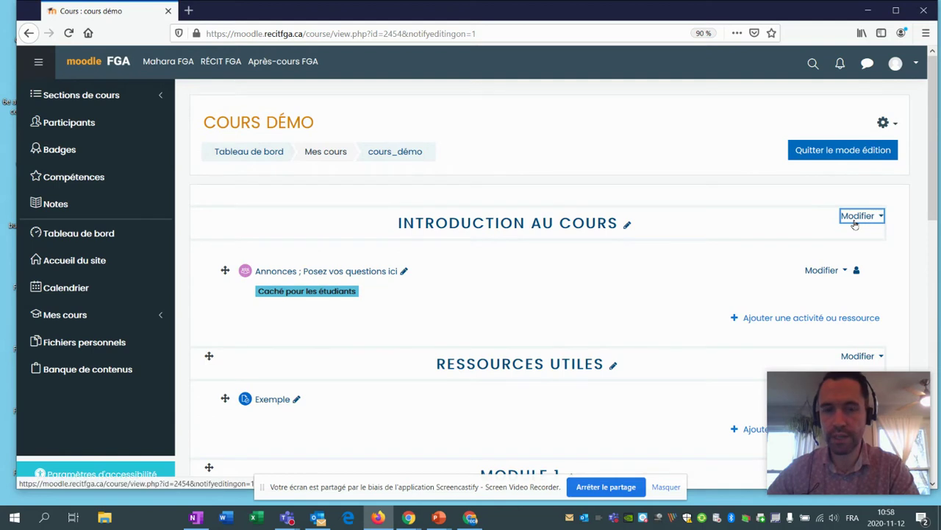
# Open the Introduction au cours section for editing and write "Écrire du texte !" in its summary
pyautogui.click(855, 222)
pyautogui.click(835, 238)
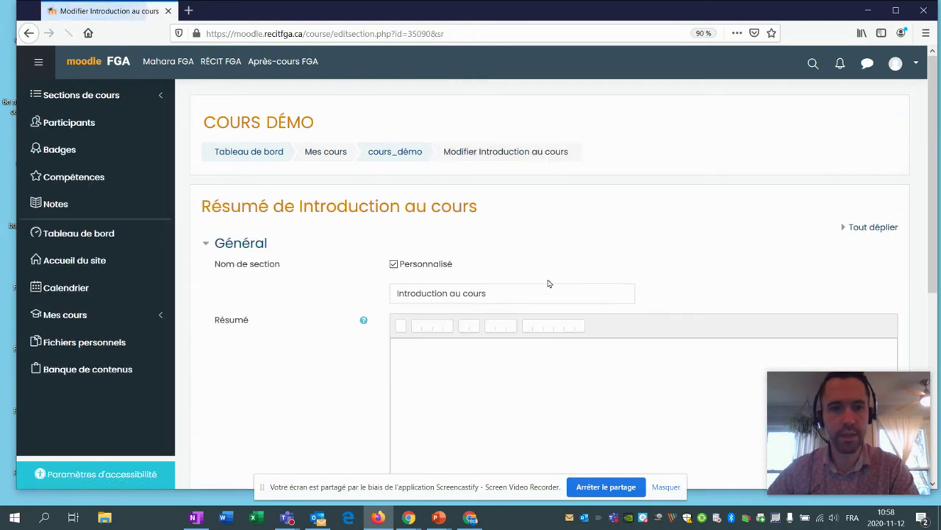
pyautogui.click(547, 291)
pyautogui.click(484, 369)
pyautogui.scroll(-4, 541, 246)
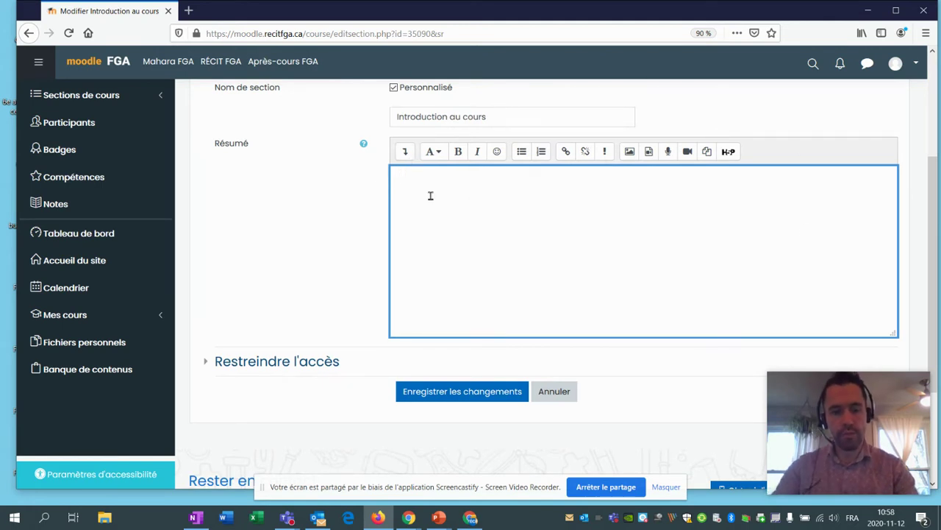
pyautogui.write('Écrire du texte !')
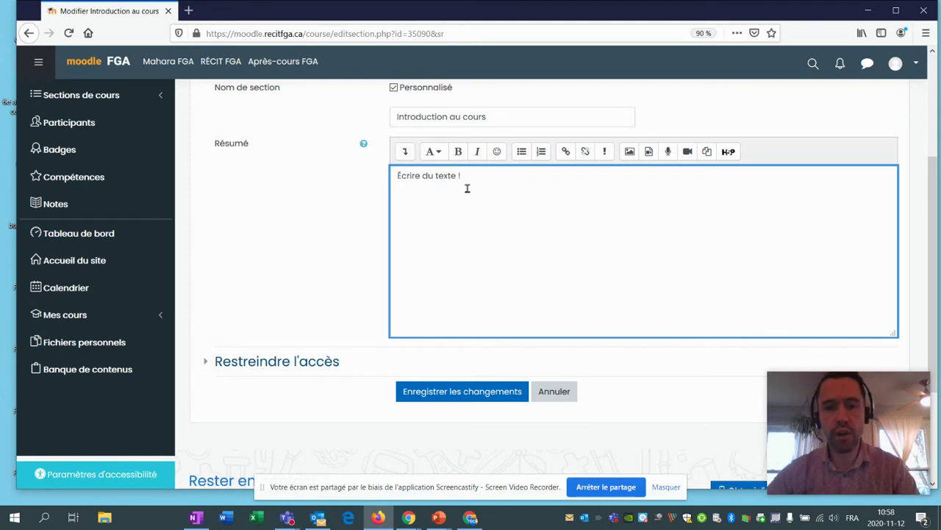
# Format the summary text "Écrire du texte !" as a medium heading, Titre (moyen)
pyautogui.moveTo(467, 189); pyautogui.dragTo(356, 181)
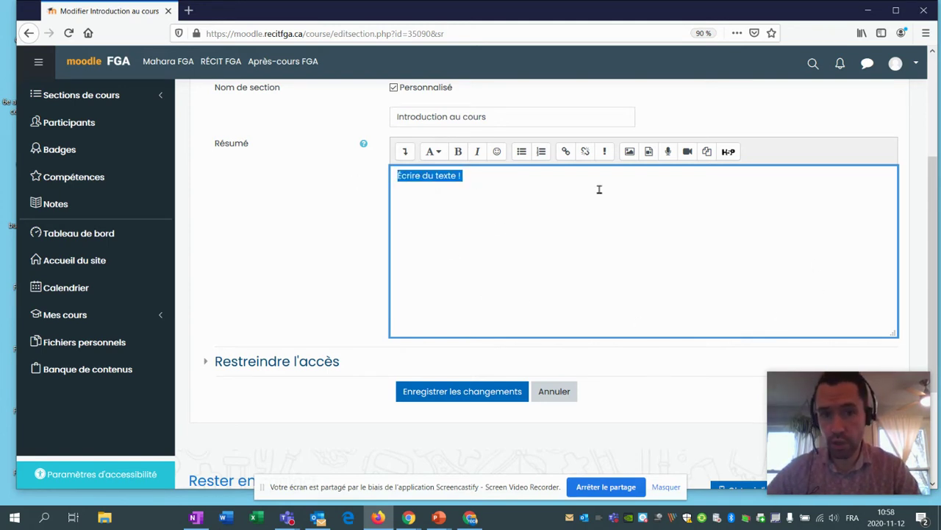
pyautogui.click(406, 152)
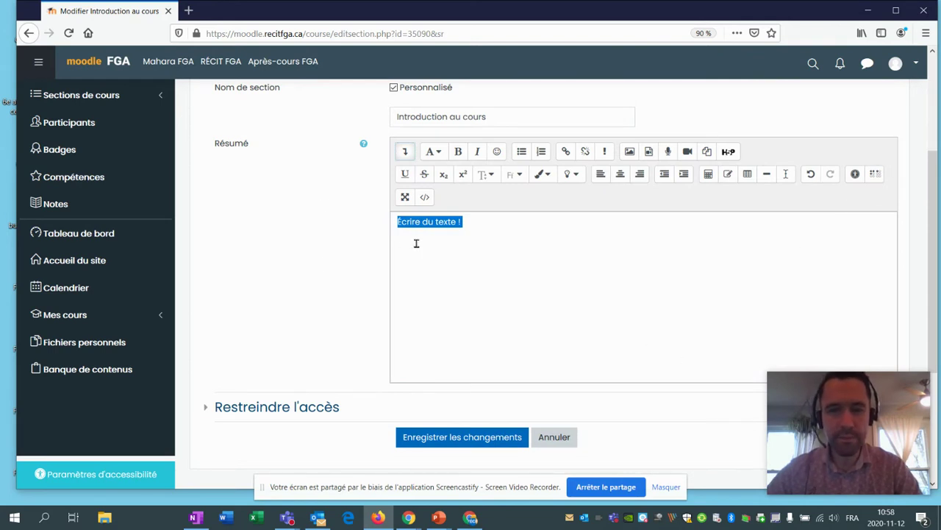
pyautogui.click(432, 152)
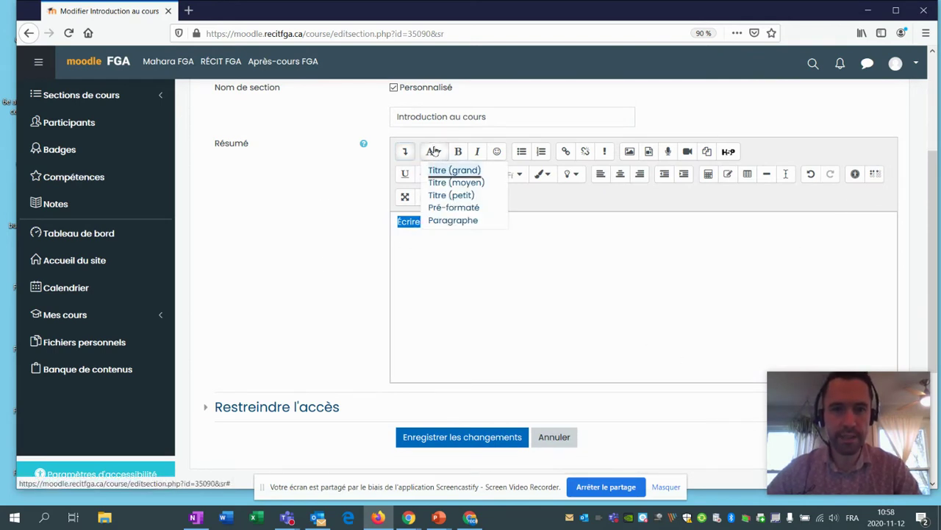
pyautogui.click(453, 185)
# Make the "Écrire du texte !" heading in the summary bold and italic
pyautogui.moveTo(505, 228); pyautogui.dragTo(319, 203)
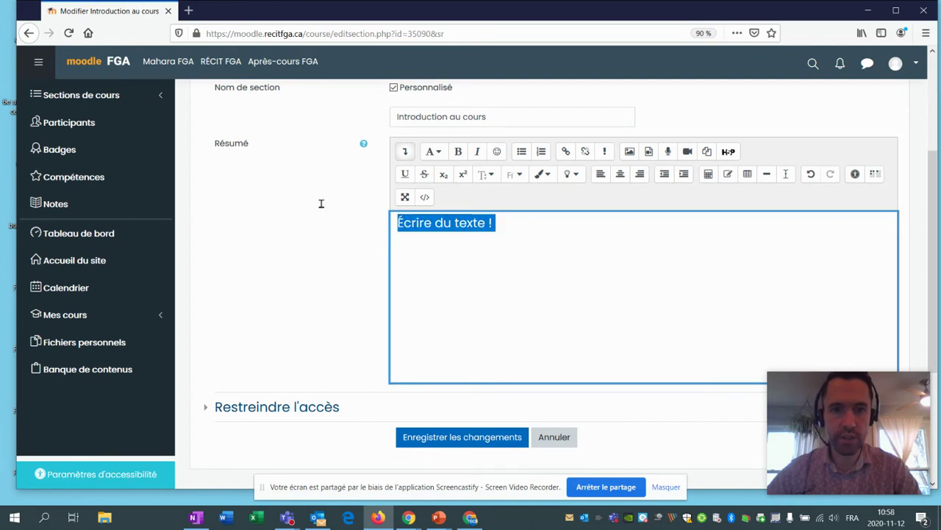
pyautogui.click(406, 151)
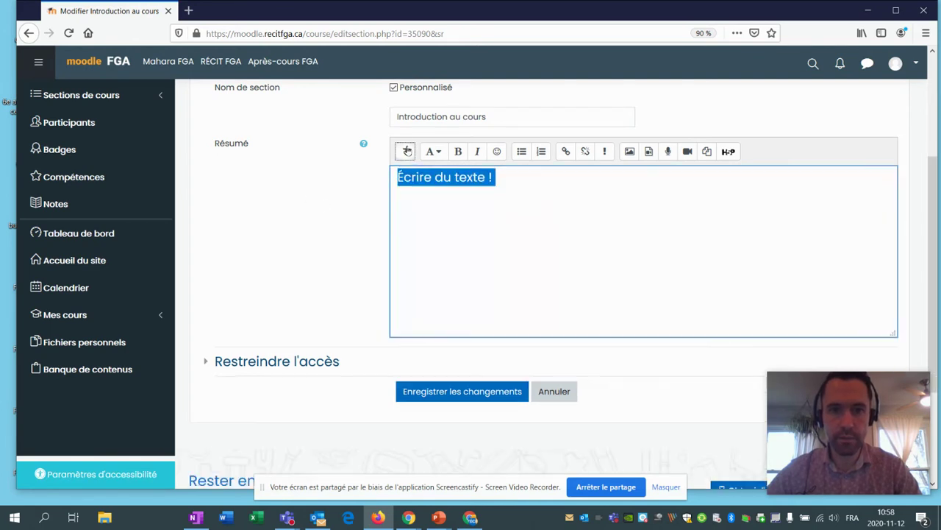
pyautogui.click(457, 151)
pyautogui.click(478, 152)
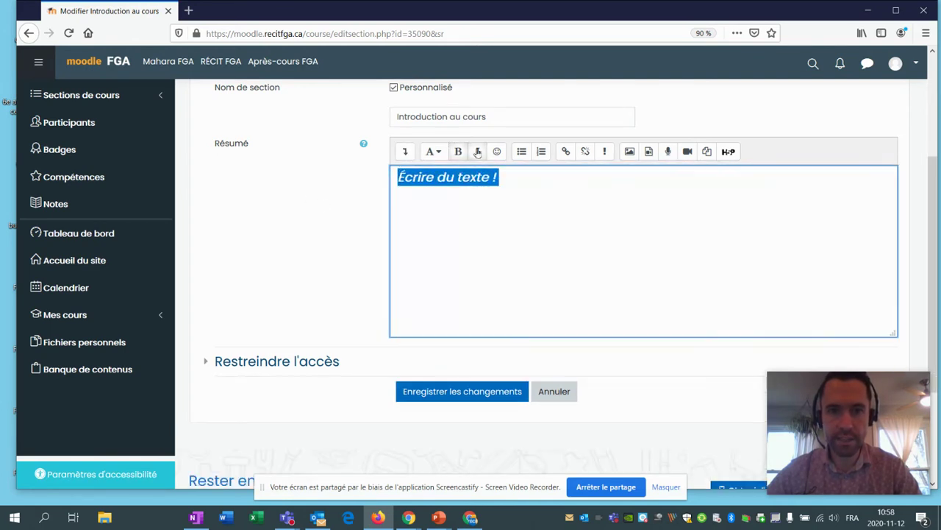
# Insert the surprise emoticon (8-o) after the summary text and start a new line below it
pyautogui.click(517, 184)
pyautogui.click(497, 152)
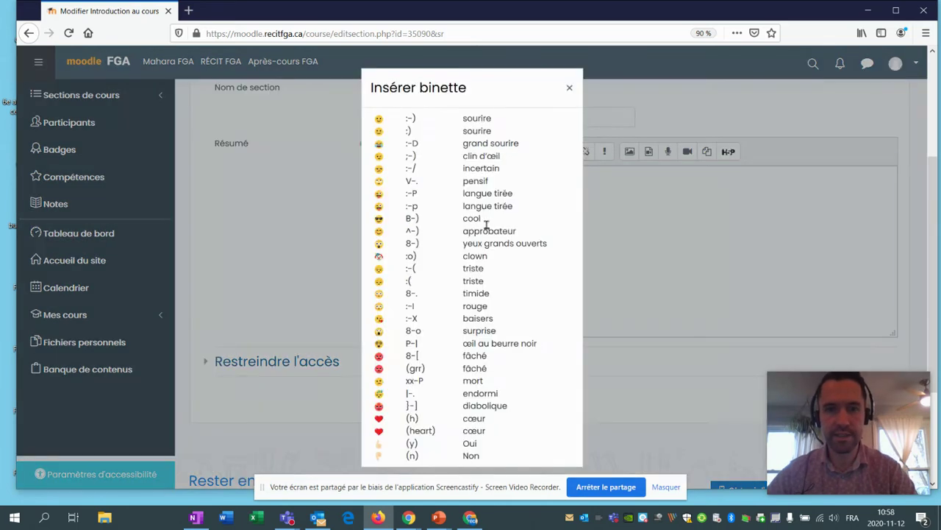
pyautogui.click(379, 332)
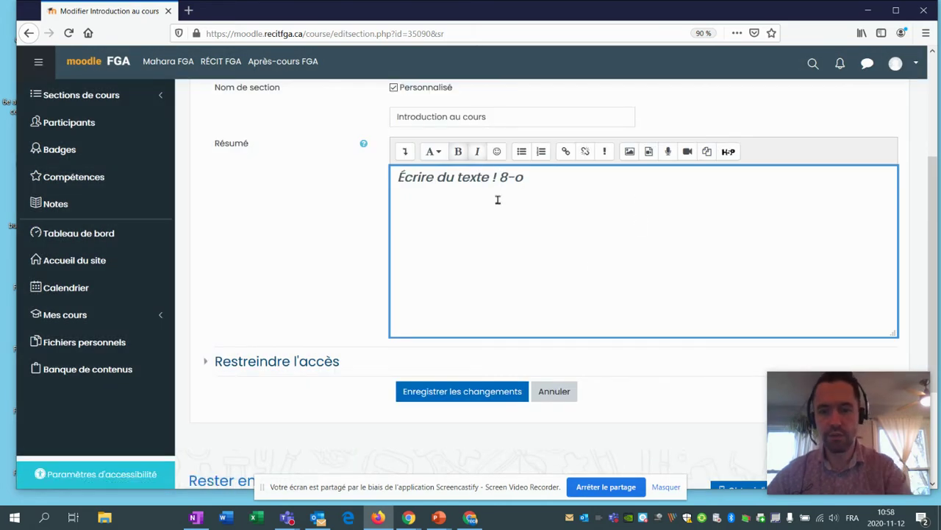
pyautogui.click(527, 176)
pyautogui.press('Return')
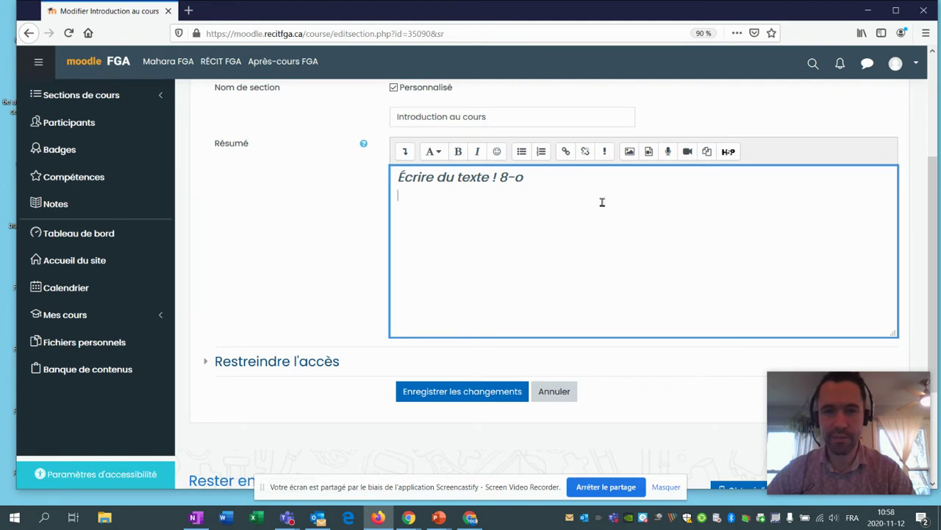
# Convert the summary line into a bulleted list and switch it to a numbered list
pyautogui.moveTo(602, 201); pyautogui.dragTo(332, 160)
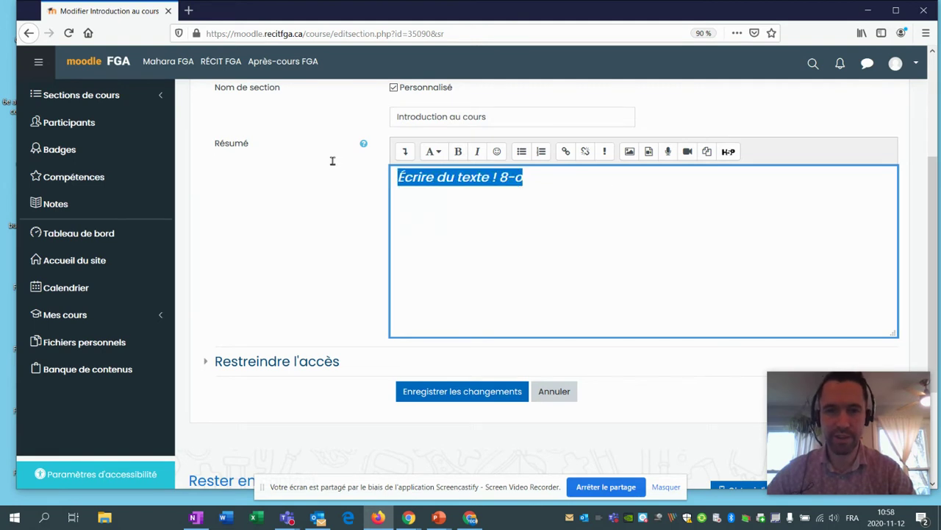
pyautogui.click(538, 179)
pyautogui.moveTo(541, 185); pyautogui.dragTo(357, 185)
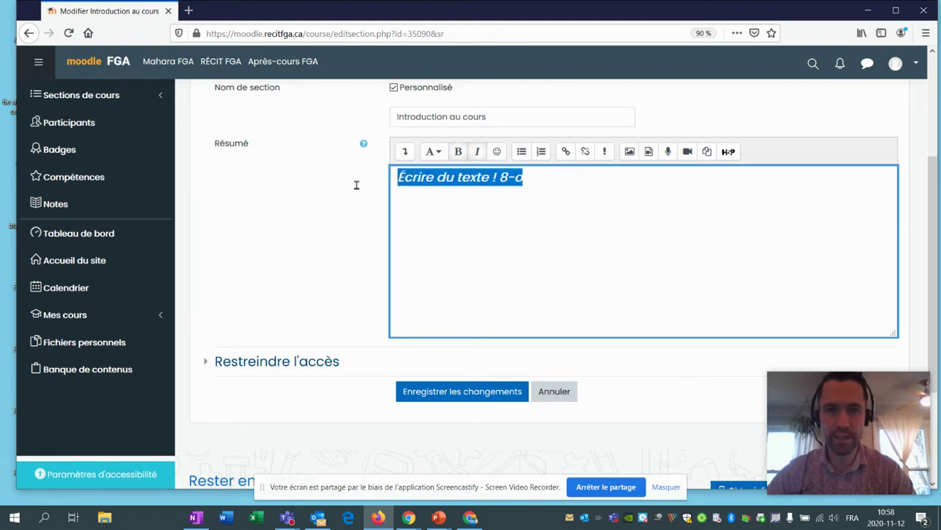
pyautogui.click(531, 152)
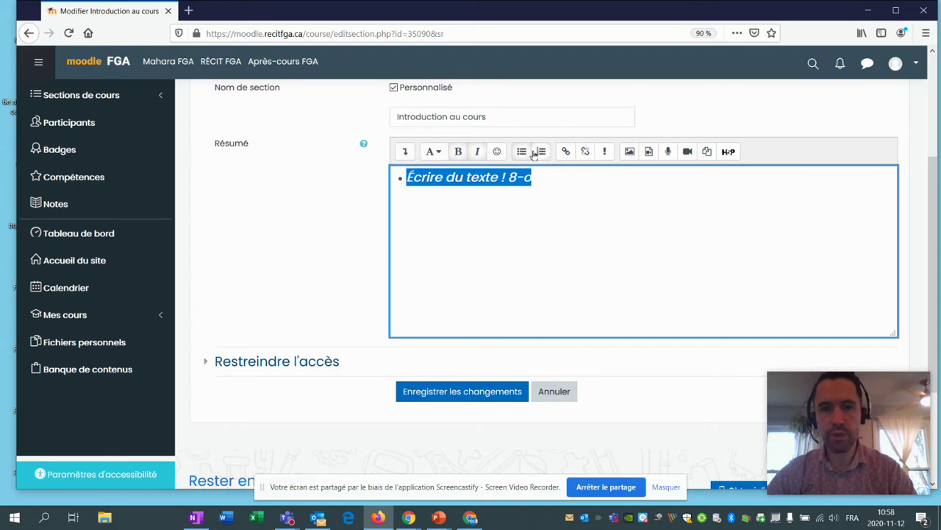
pyautogui.click(539, 152)
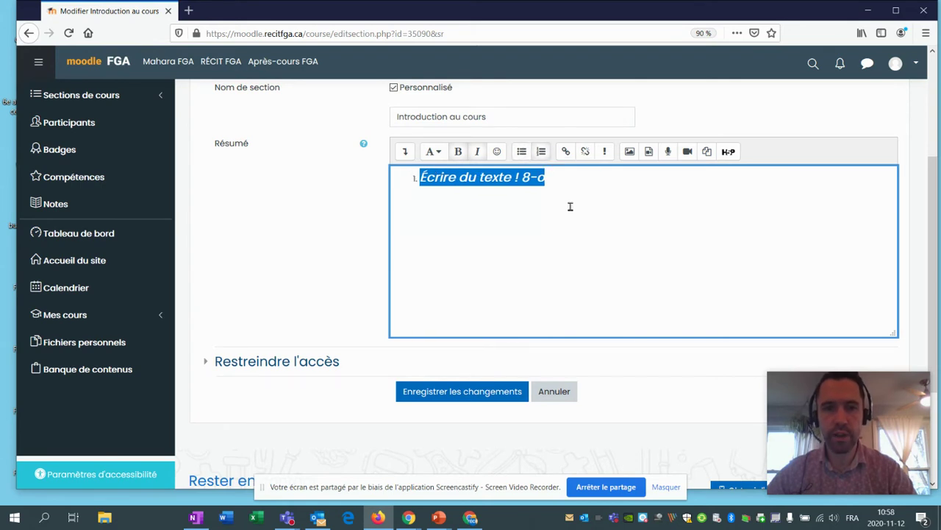
# Show the full set of formatting tools and underline the numbered summary text
pyautogui.click(405, 152)
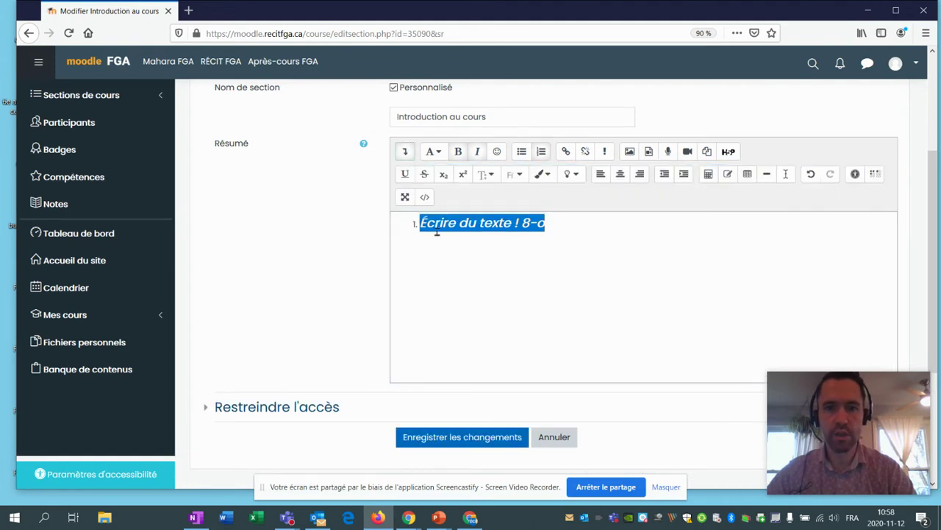
pyautogui.click(406, 177)
pyautogui.click(422, 177)
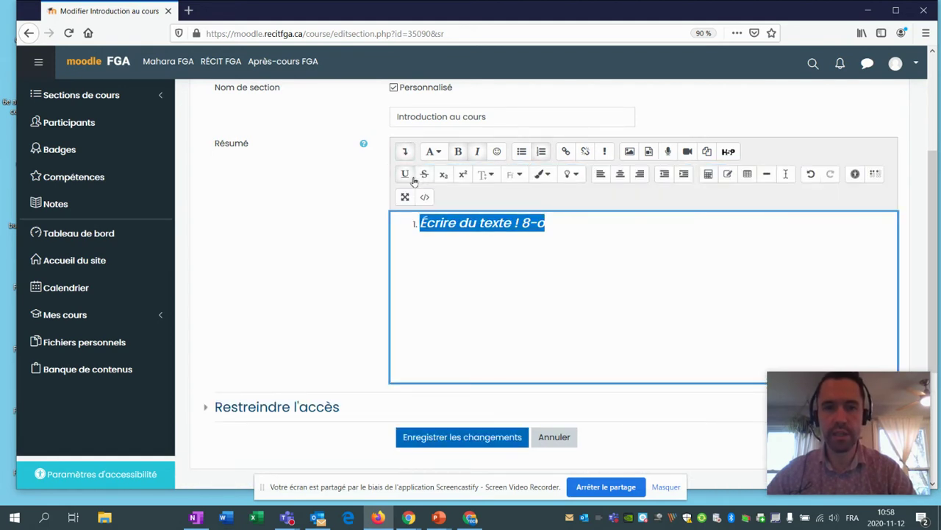
pyautogui.click(573, 224)
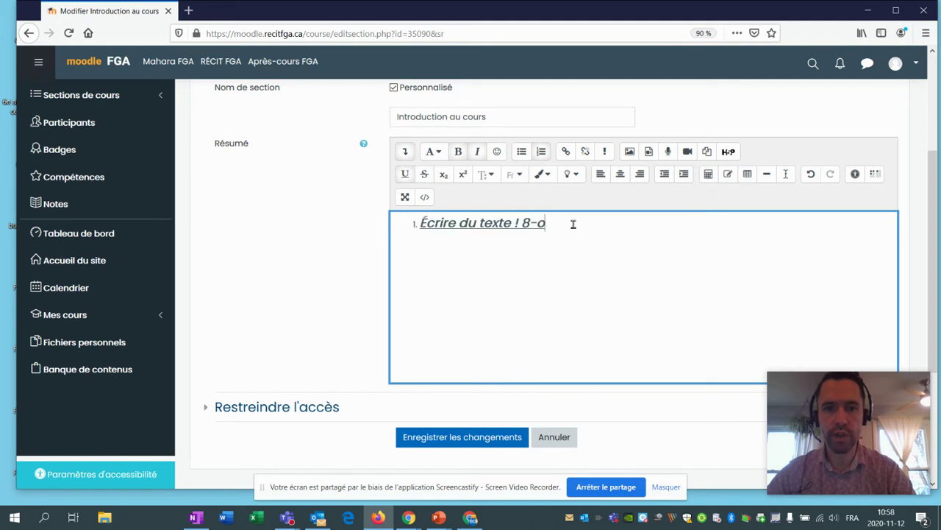
# Apply superscript to the numbered summary text and replace it with subscript
pyautogui.moveTo(608, 235); pyautogui.dragTo(414, 231)
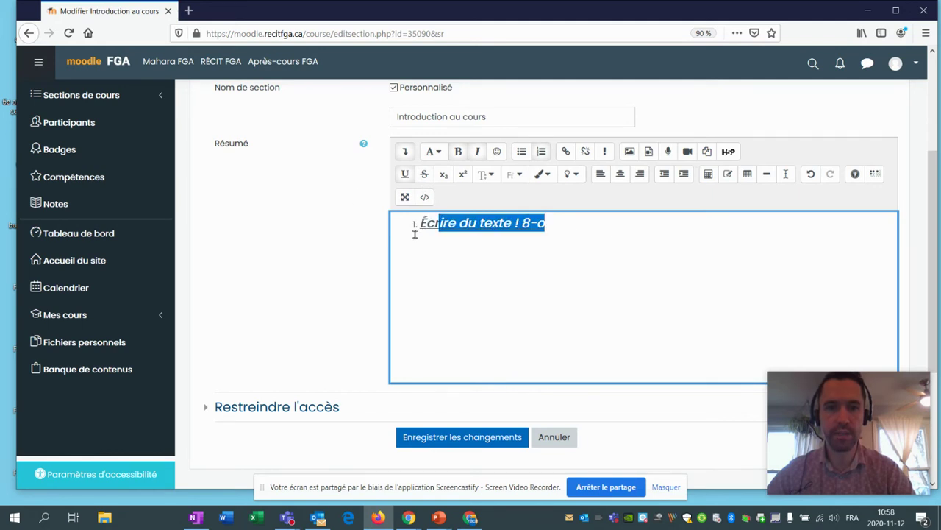
pyautogui.click(462, 173)
pyautogui.click(445, 178)
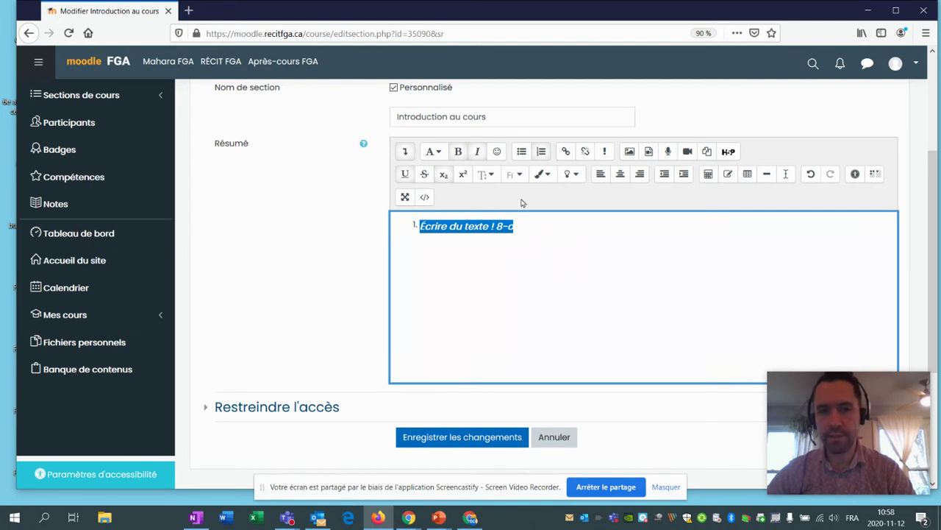
# Set the font size of the summary text to xx-large
pyautogui.click(487, 174)
pyautogui.click(519, 289)
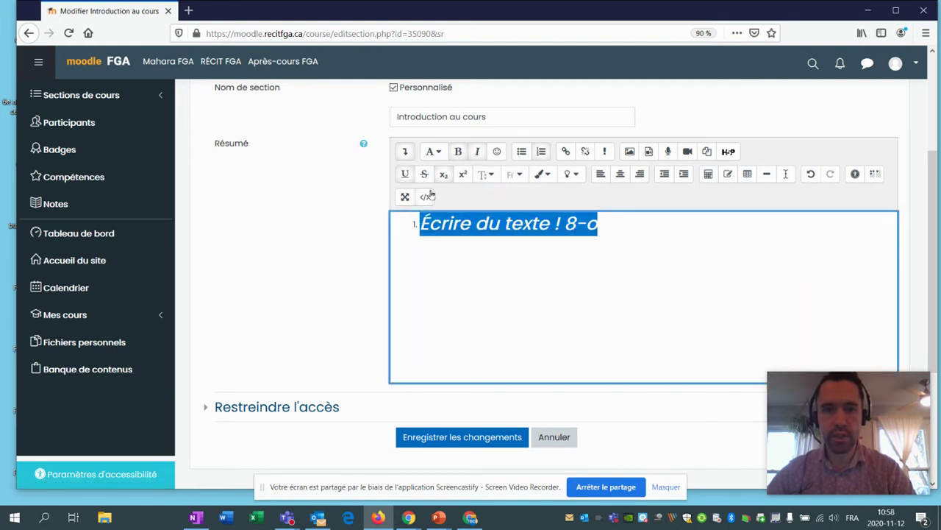
pyautogui.click(488, 174)
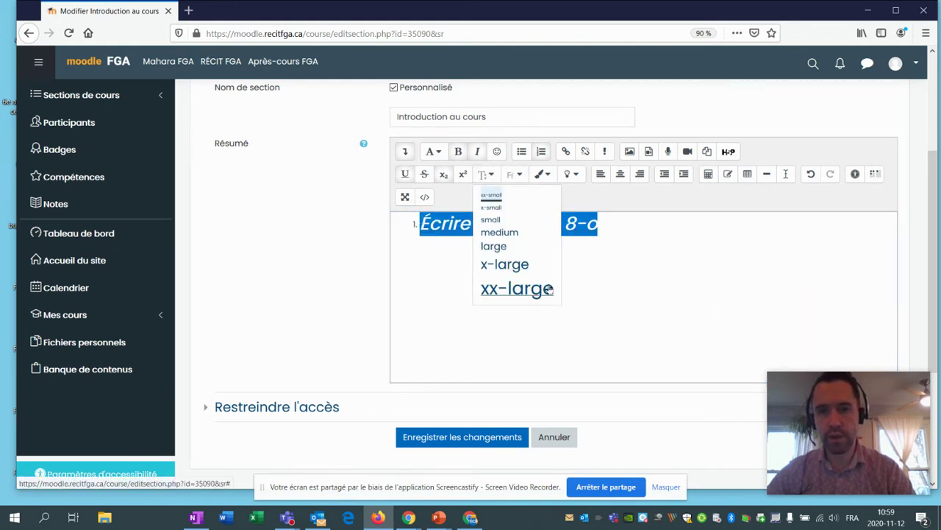
pyautogui.press('Escape')
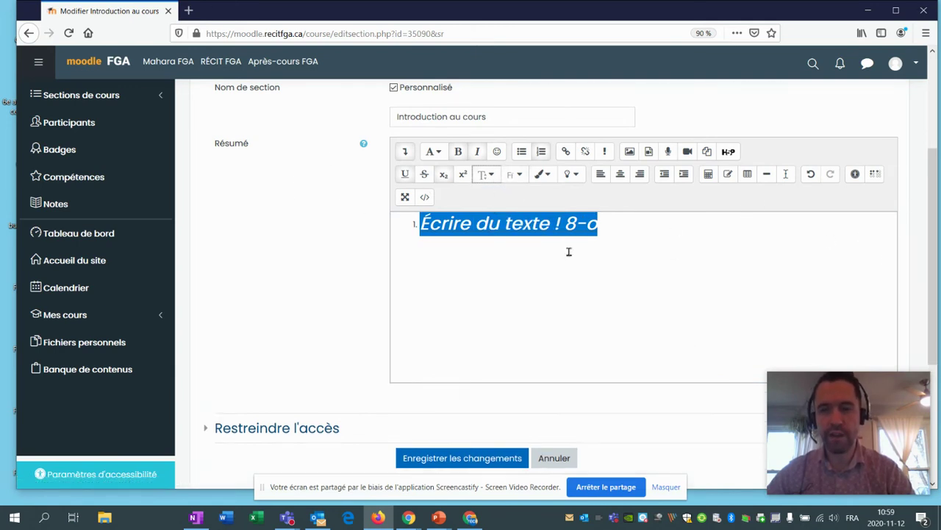
# Set the font of the numbered summary text to Verdana
pyautogui.click(515, 176)
pyautogui.click(524, 257)
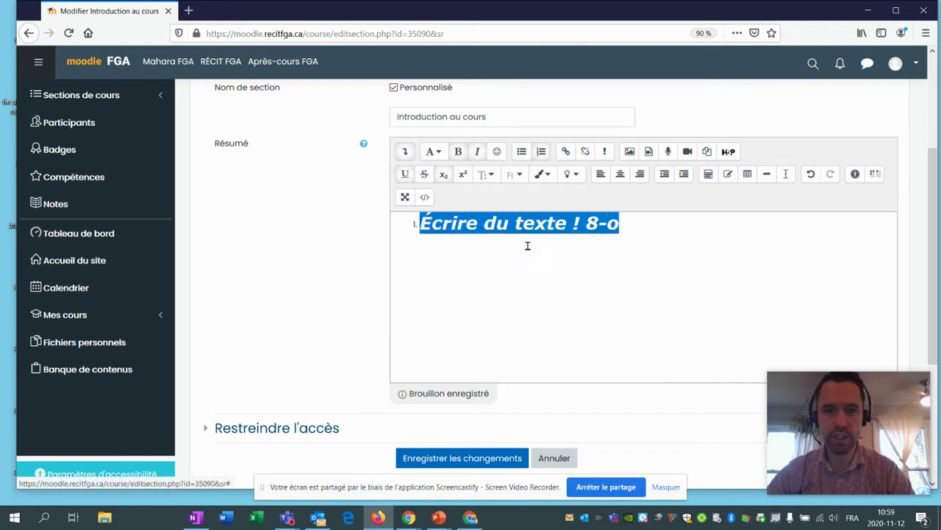
pyautogui.click(642, 230)
pyautogui.click(512, 177)
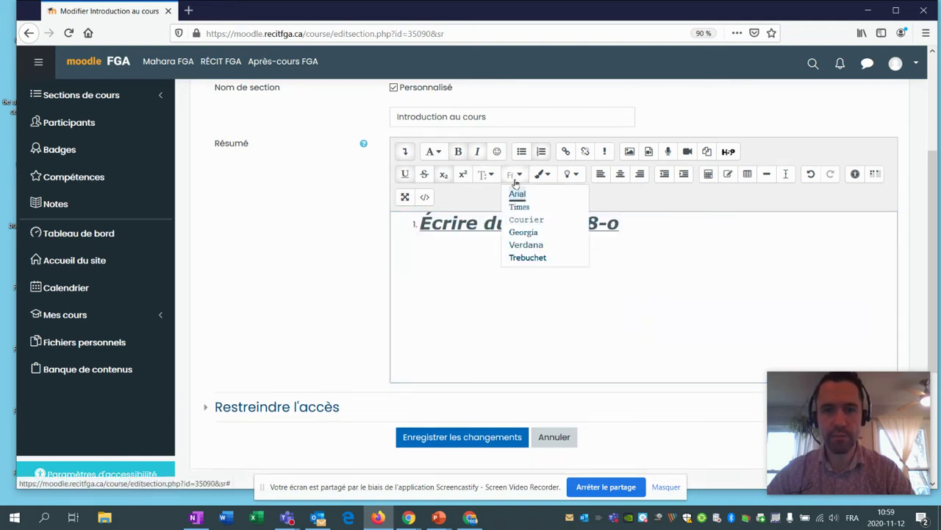
pyautogui.click(536, 260)
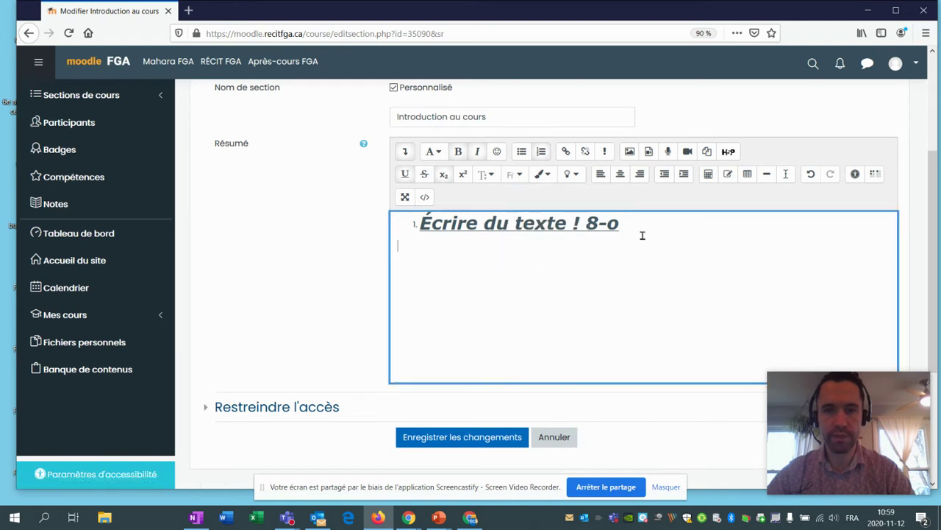
# Apply the Titre (grand) paragraph style to the summary text
pyautogui.moveTo(641, 233); pyautogui.dragTo(350, 208)
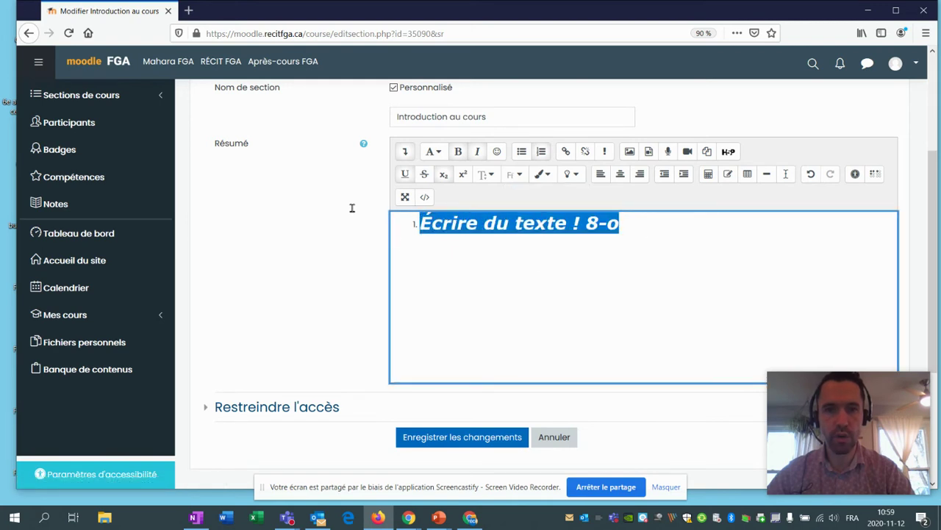
pyautogui.click(435, 156)
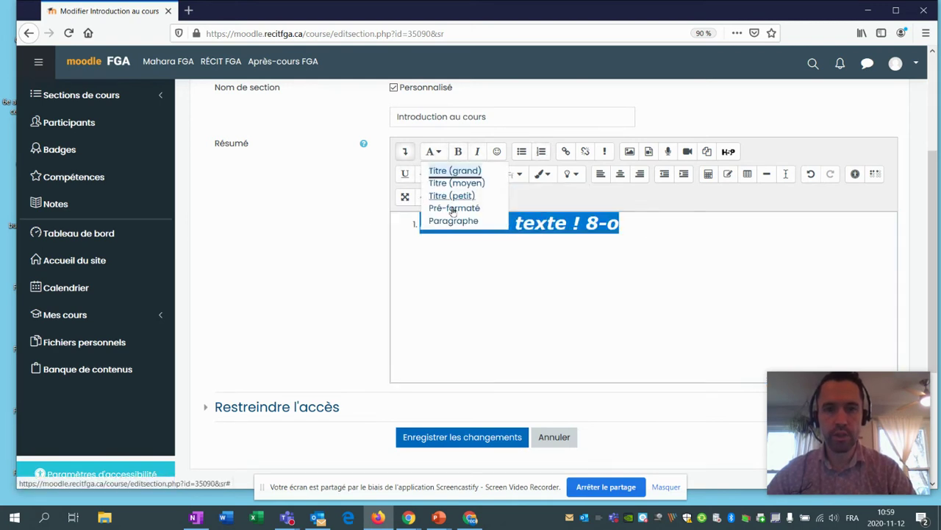
pyautogui.click(449, 171)
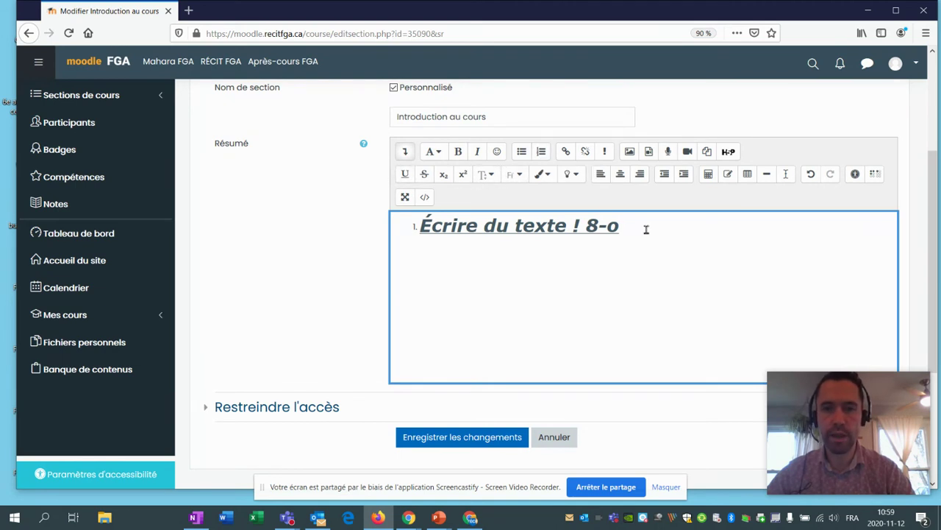
# Colour the summary text red and give it a black background highlight
pyautogui.tripleClick(522, 213)
pyautogui.click(543, 174)
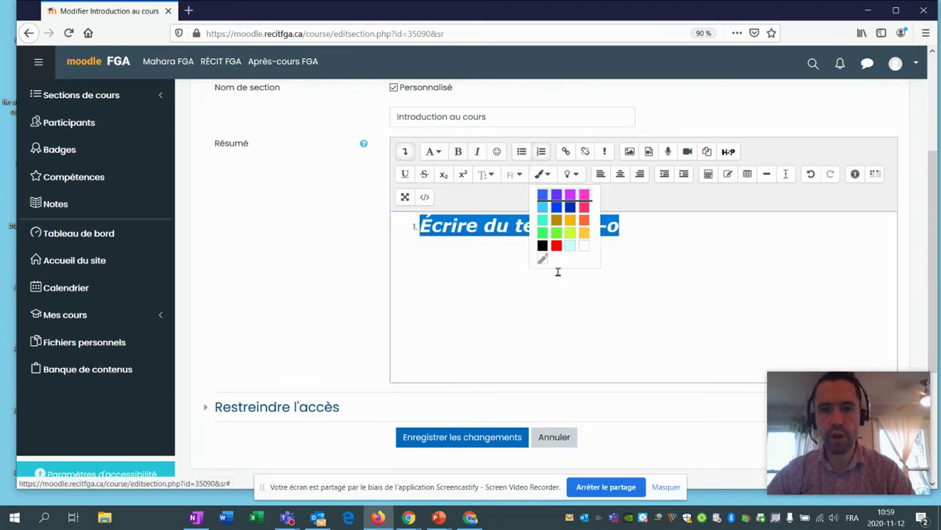
pyautogui.click(555, 248)
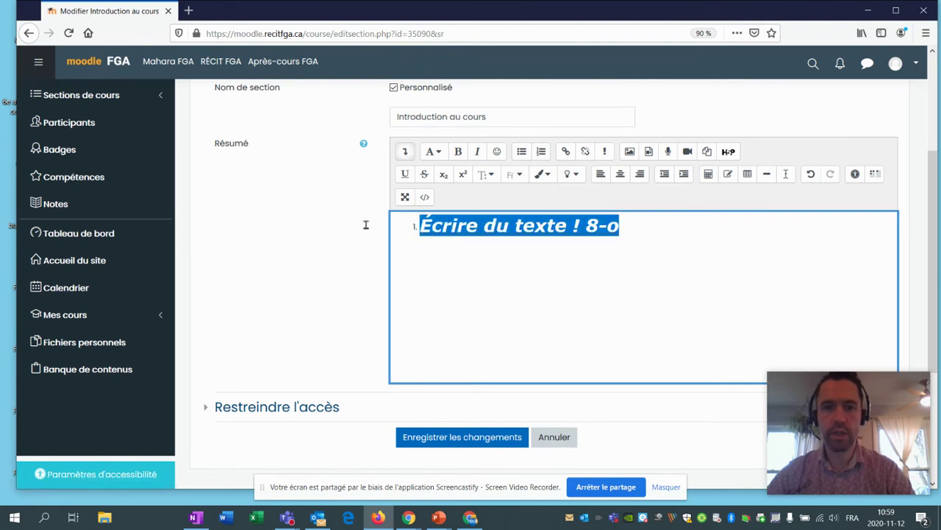
pyautogui.click(572, 175)
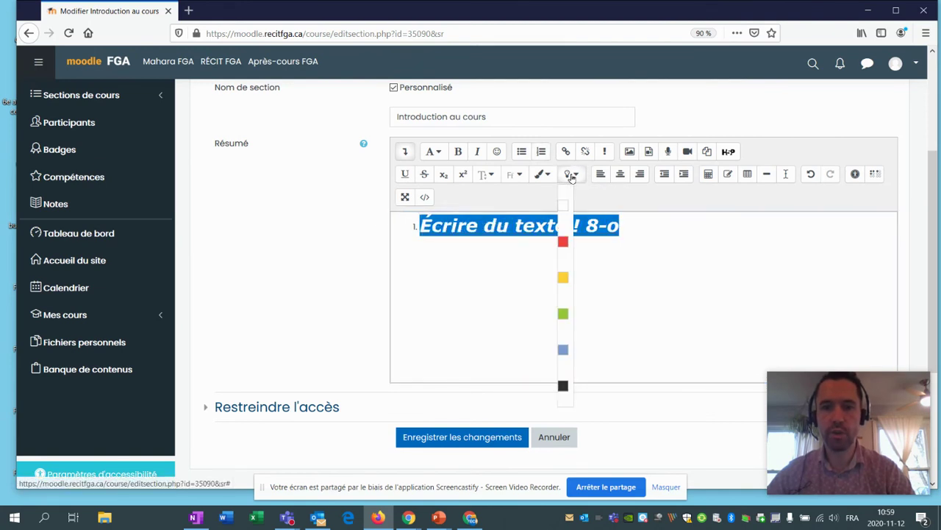
pyautogui.click(562, 386)
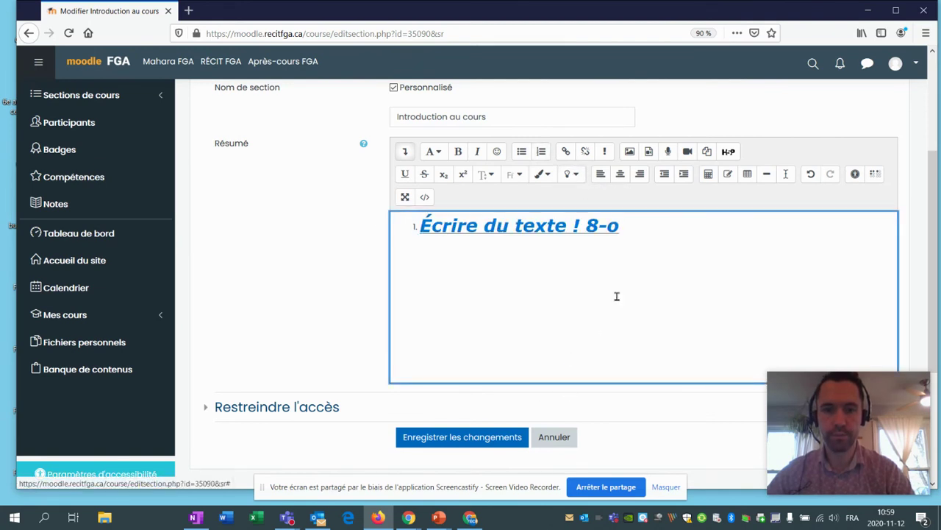
# Demonstrate centre, left and right alignment on the summary text, ending with it centred
pyautogui.moveTo(706, 230); pyautogui.dragTo(398, 221)
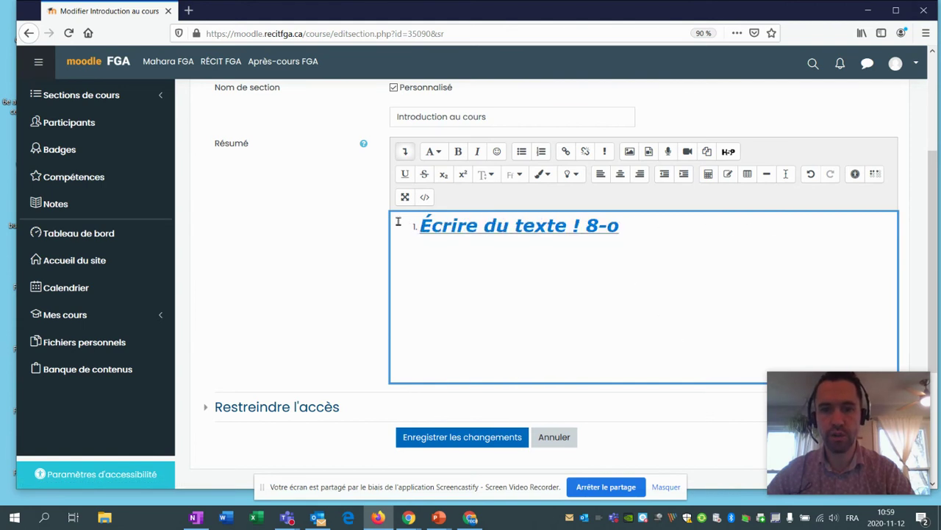
pyautogui.click(620, 175)
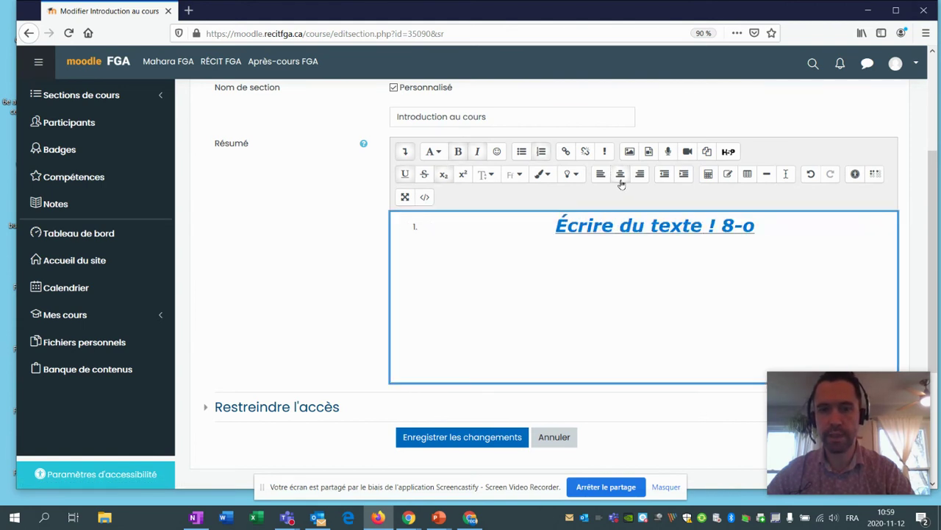
pyautogui.click(620, 175)
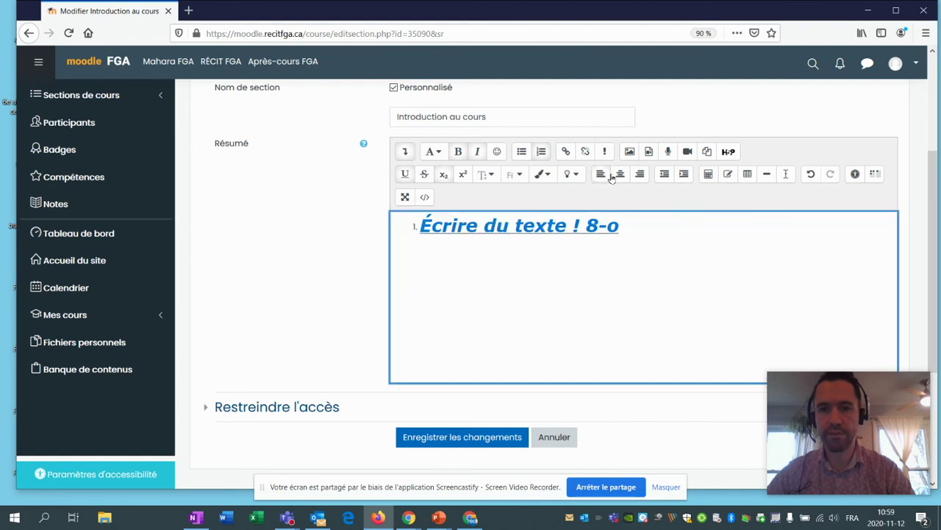
pyautogui.click(640, 175)
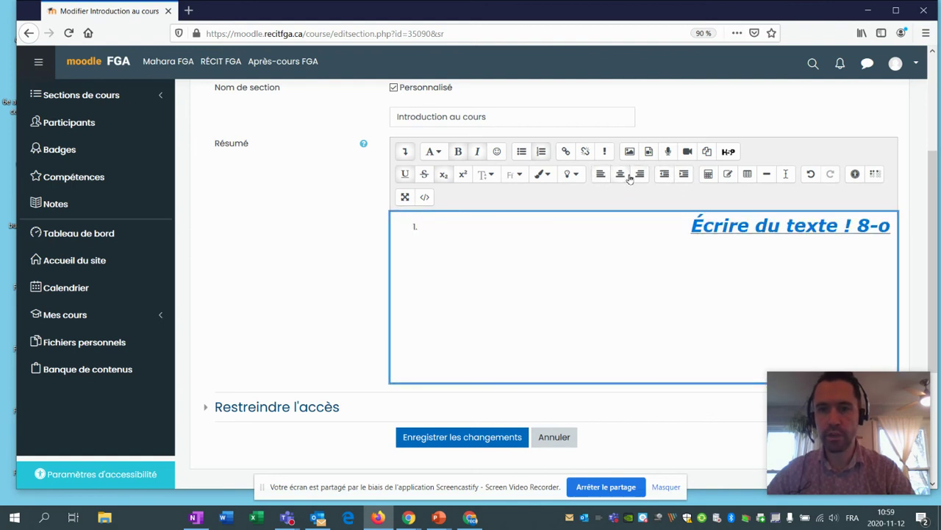
pyautogui.click(620, 174)
pyautogui.click(572, 174)
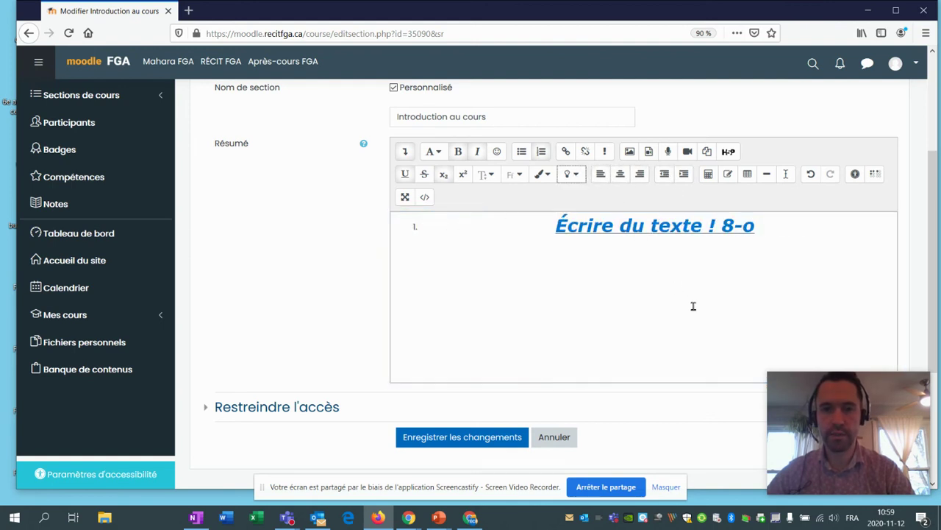
# Add blank lines below the numbered summary text
pyautogui.tripleClick(759, 236)
pyautogui.press('Return')
pyautogui.press('Return')
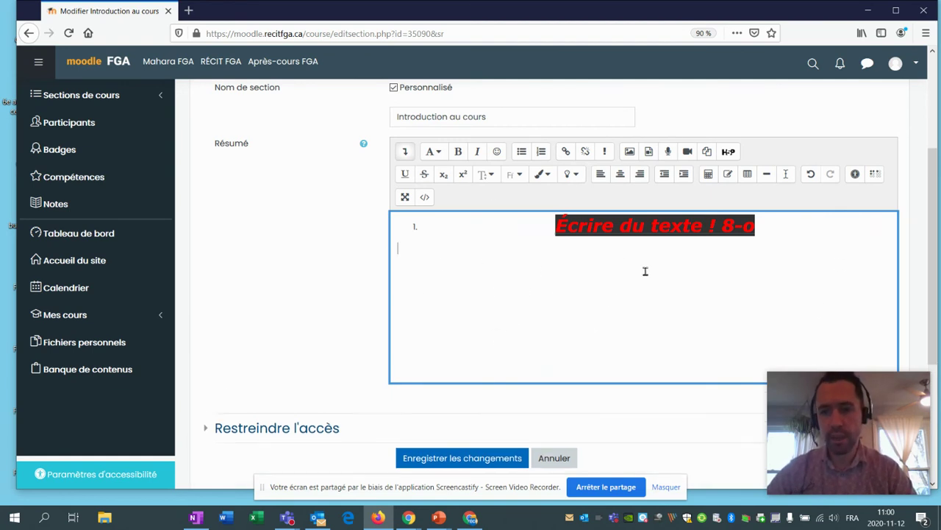
# Examine the HTML source of the summary and return to the visual editor
pyautogui.scroll(2, 511, 287)
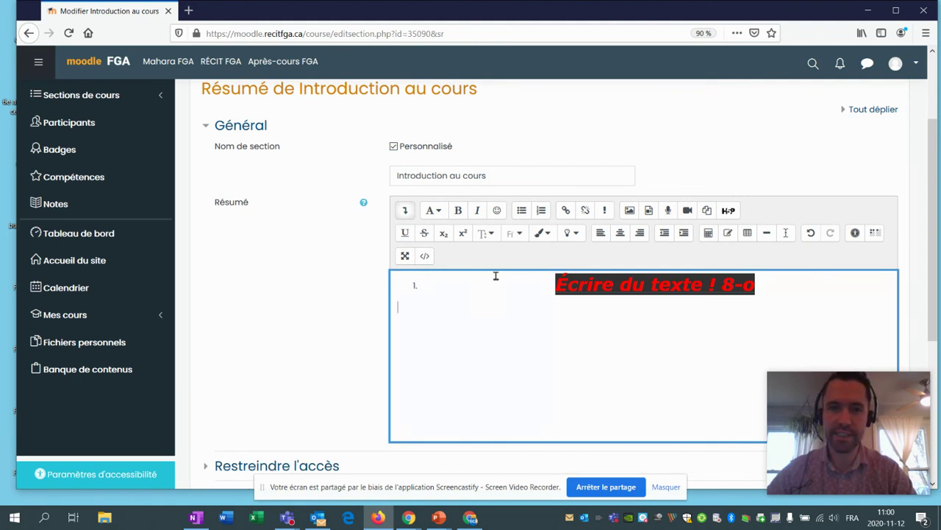
pyautogui.click(425, 257)
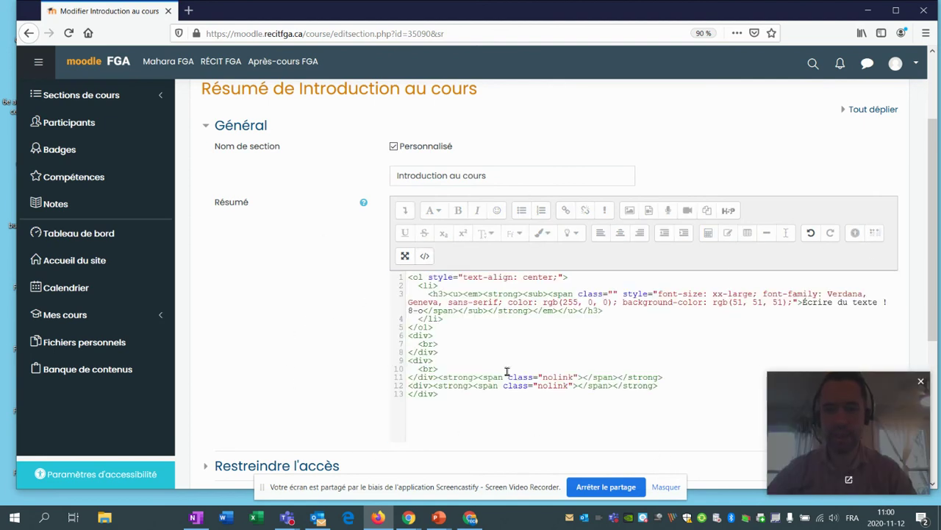
pyautogui.click(425, 257)
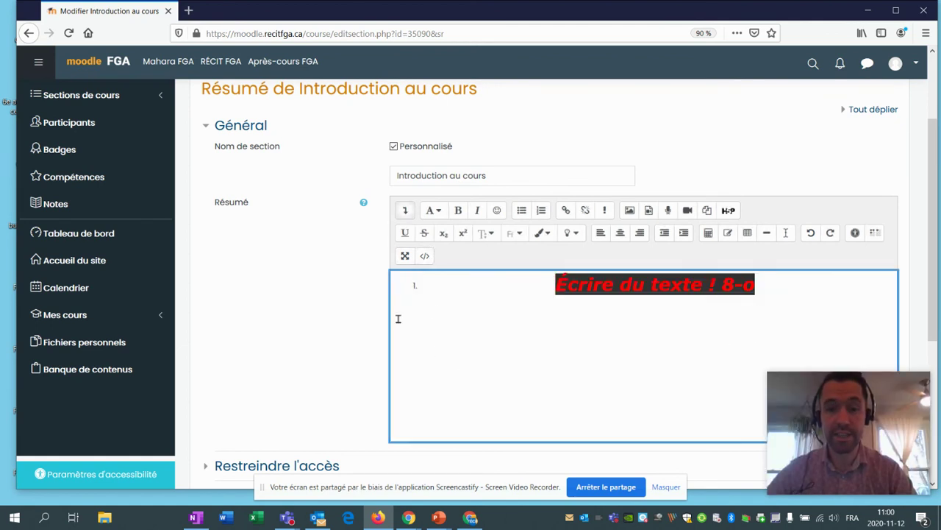
# Save the changes to the Introduction au cours section and view its editing options on the course page
pyautogui.scroll(-2, 320, 315)
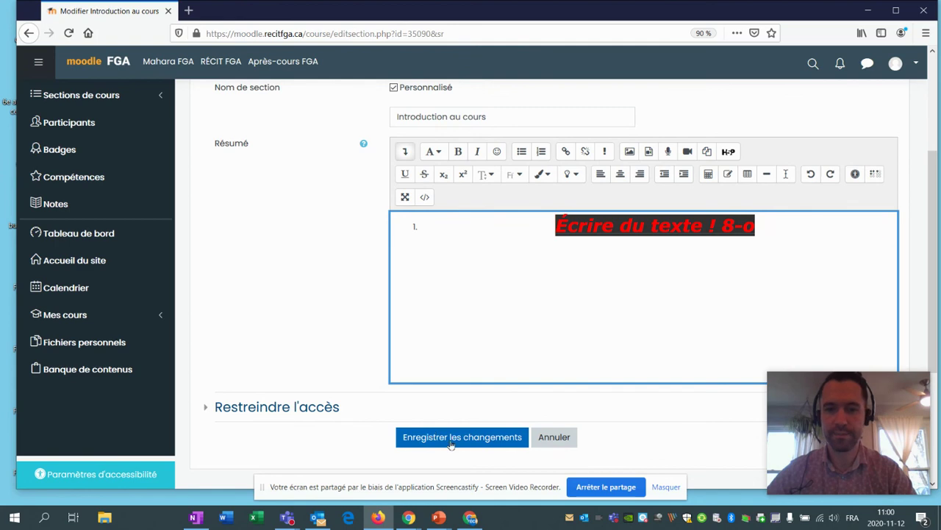
pyautogui.click(451, 438)
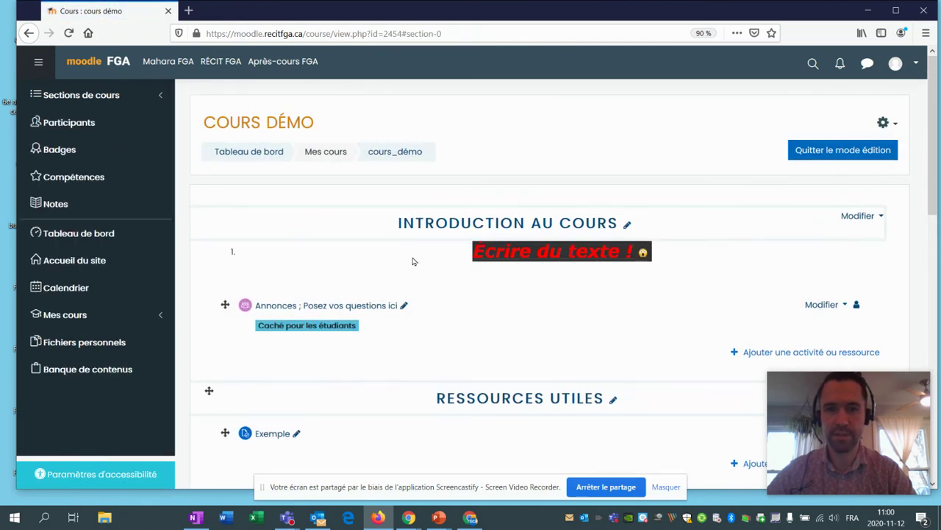
pyautogui.click(865, 217)
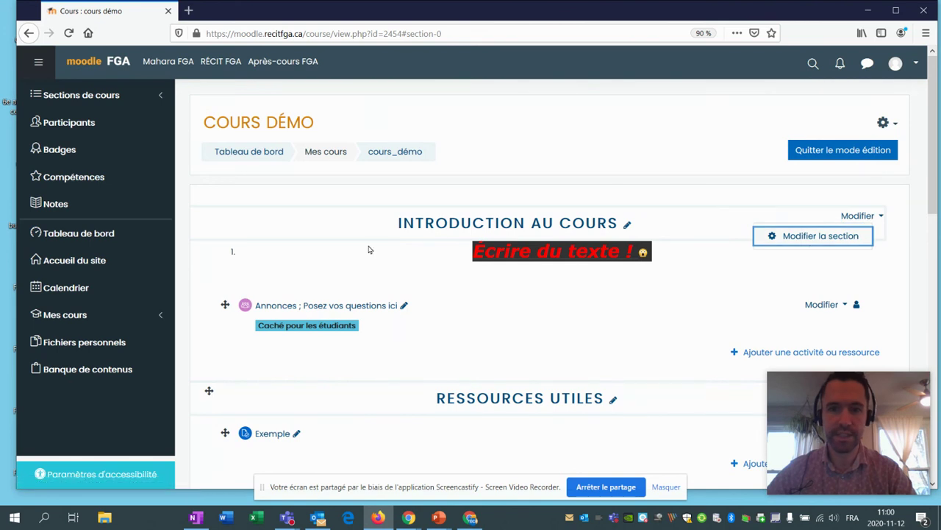
pyautogui.press('Escape')
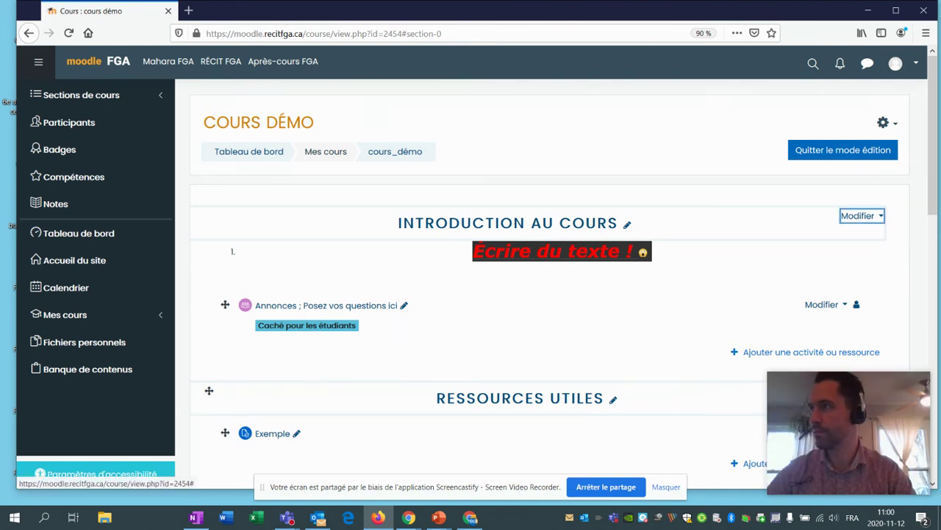